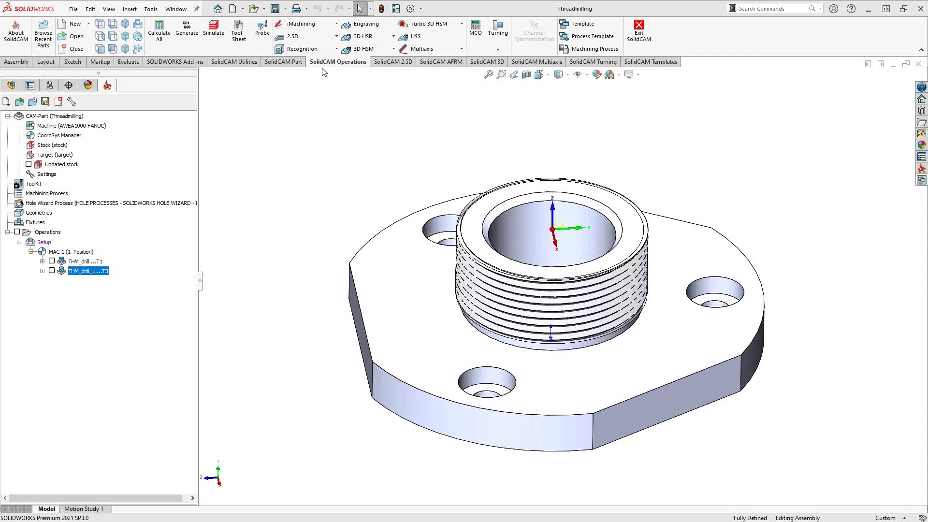
pyautogui.click(334, 37)
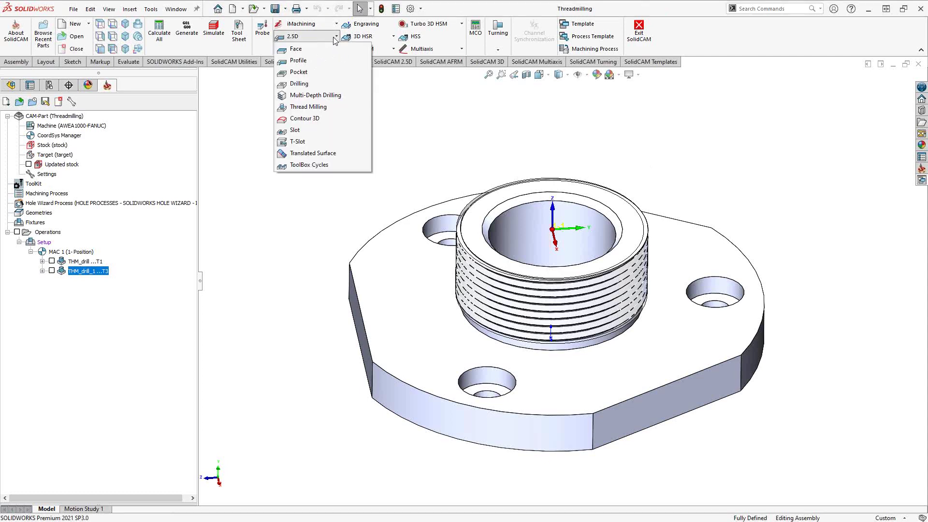
pyautogui.click(421, 141)
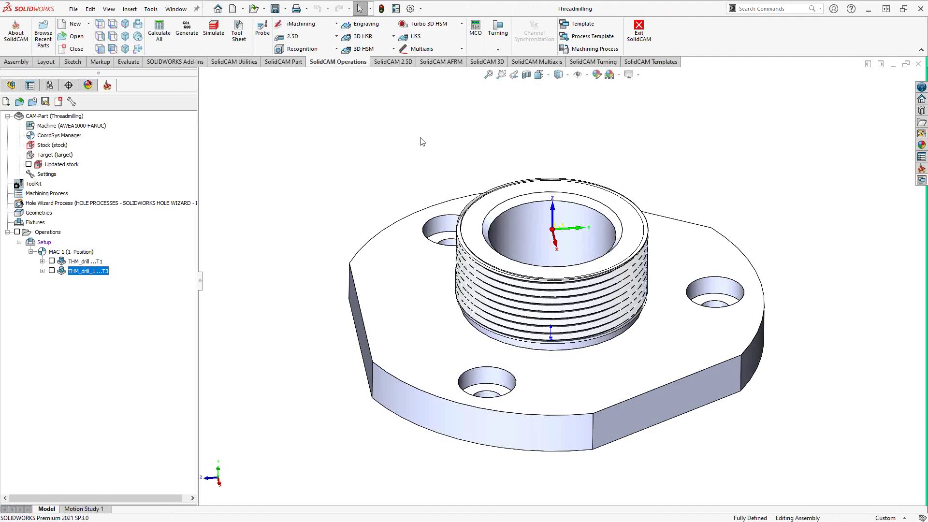
pyautogui.click(401, 63)
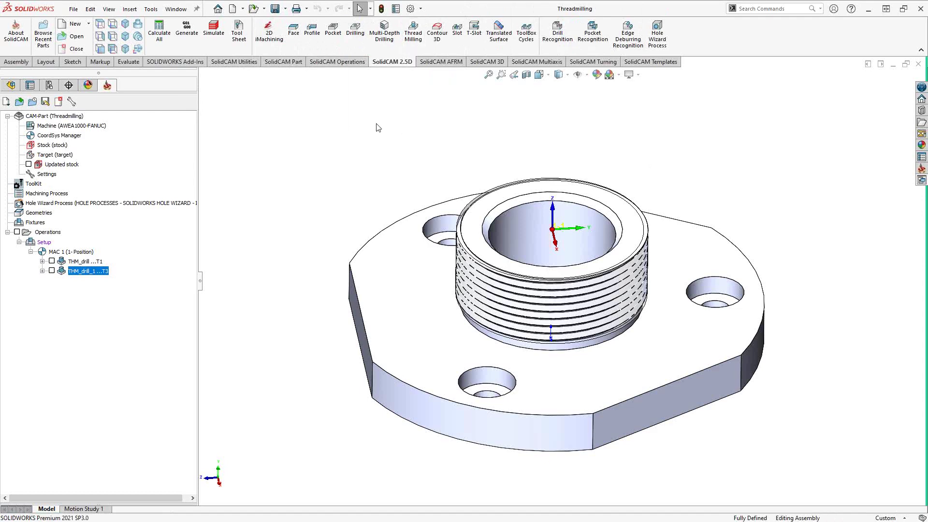
pyautogui.rightClick(80, 275)
pyautogui.moveTo(221, 23)
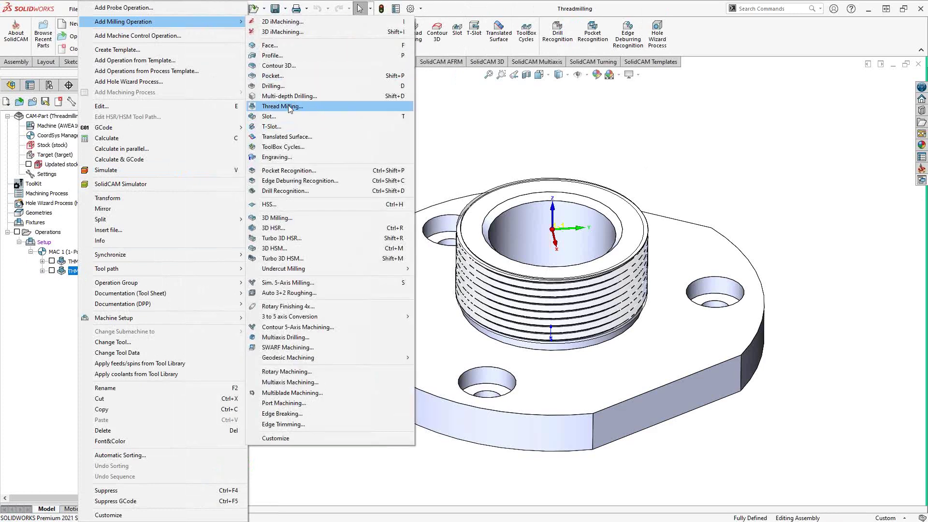
pyautogui.click(479, 141)
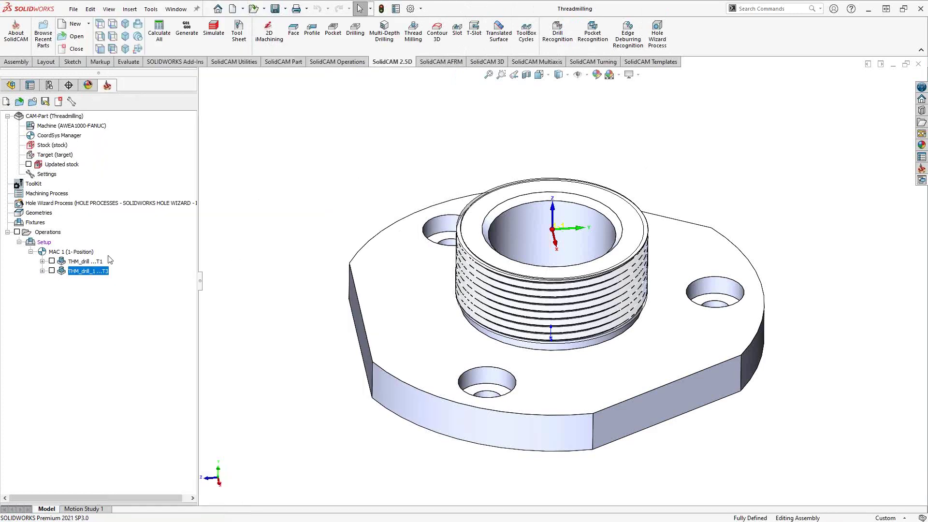
# Open the THM_drill thread milling operation and define a drill geometry at the centre of the large central bore.
pyautogui.click(78, 262)
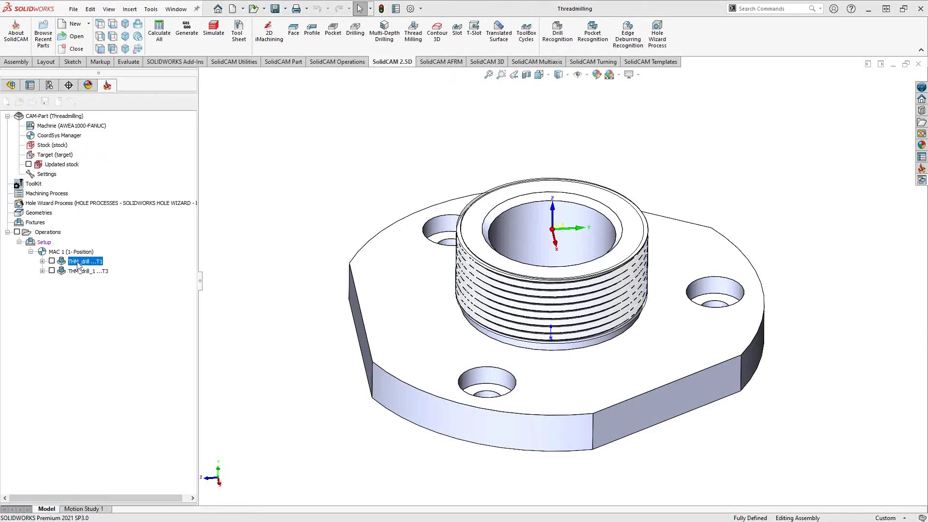
pyautogui.doubleClick(78, 262)
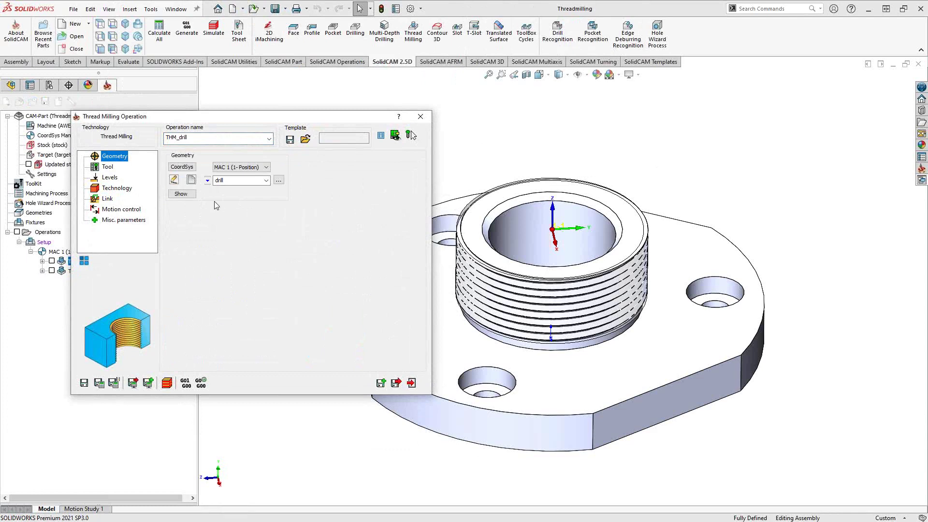
pyautogui.click(191, 181)
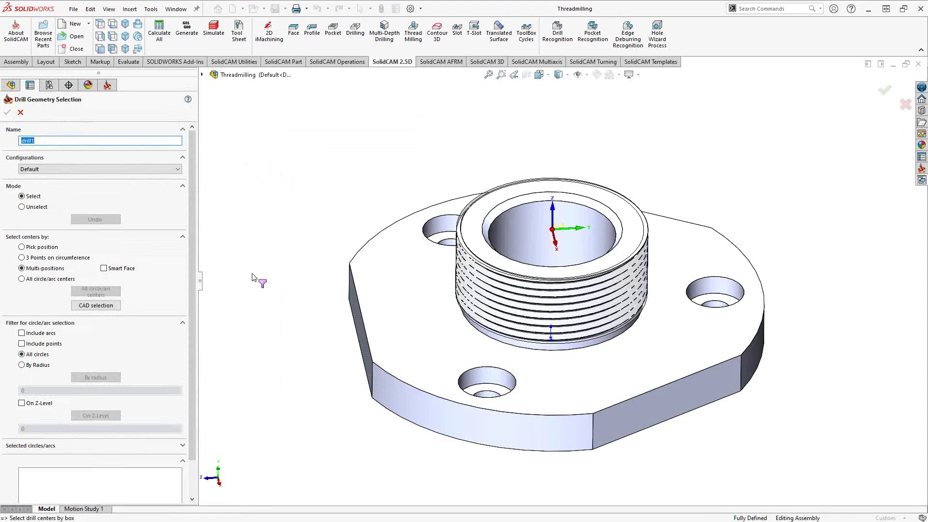
pyautogui.moveTo(534, 240); pyautogui.dragTo(566, 302, button='middle')
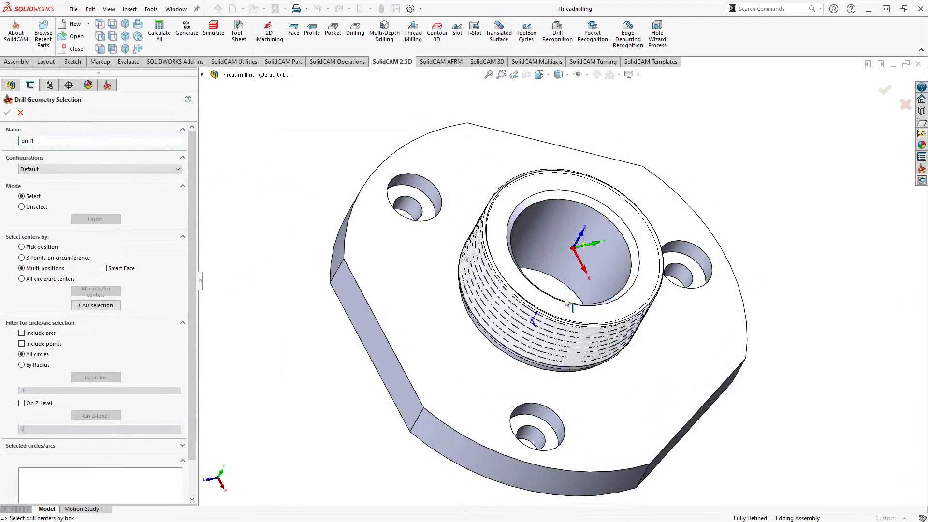
pyautogui.click(549, 218)
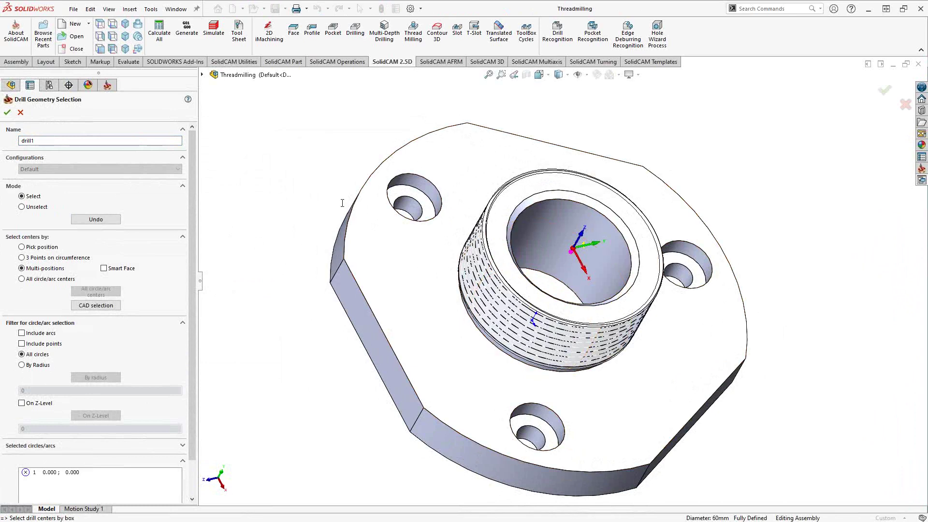
pyautogui.click(7, 112)
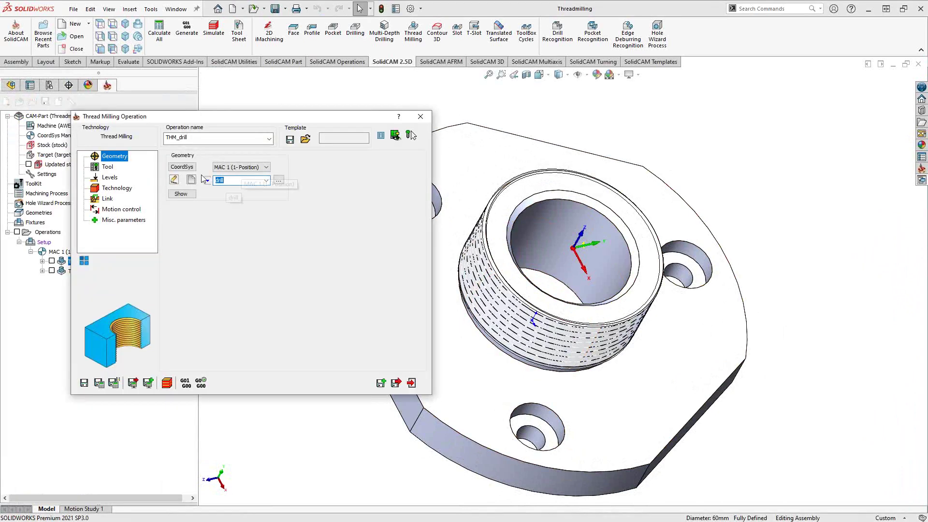
# Open the operation's tool in the toolkit's Advanced View and examine the D20 thread mill's parameters and shape types.
pyautogui.click(108, 168)
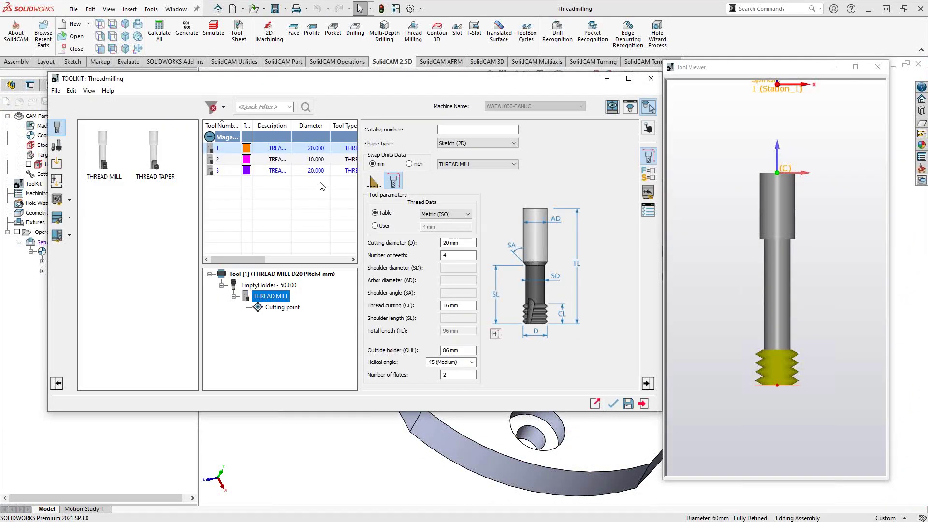
pyautogui.click(89, 91)
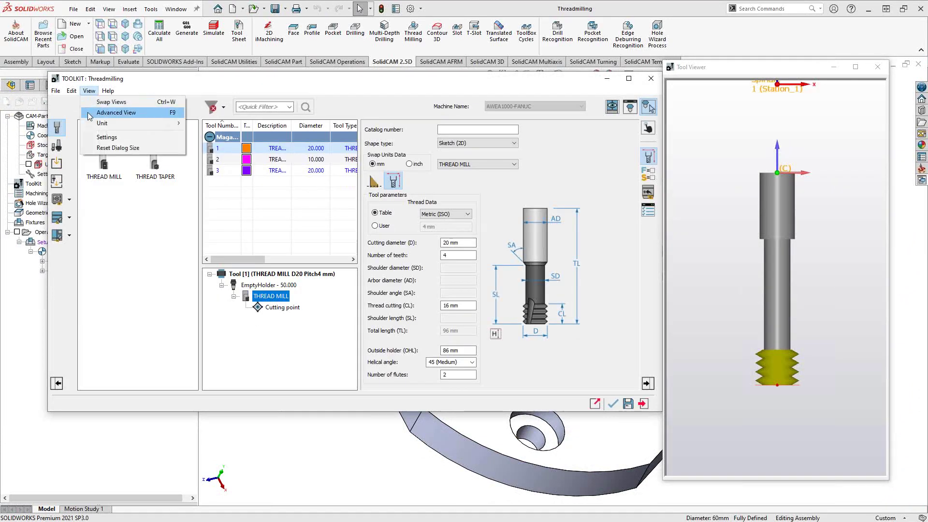
pyautogui.click(111, 113)
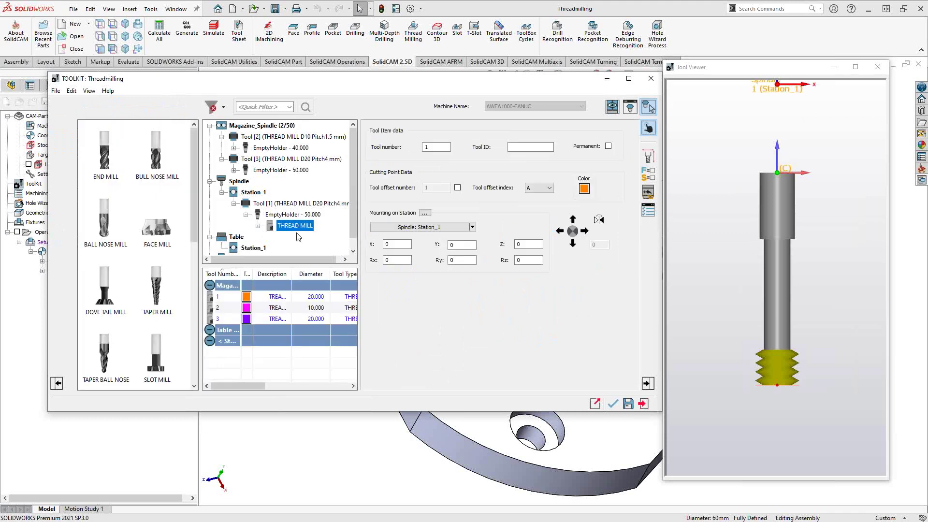
pyautogui.click(649, 156)
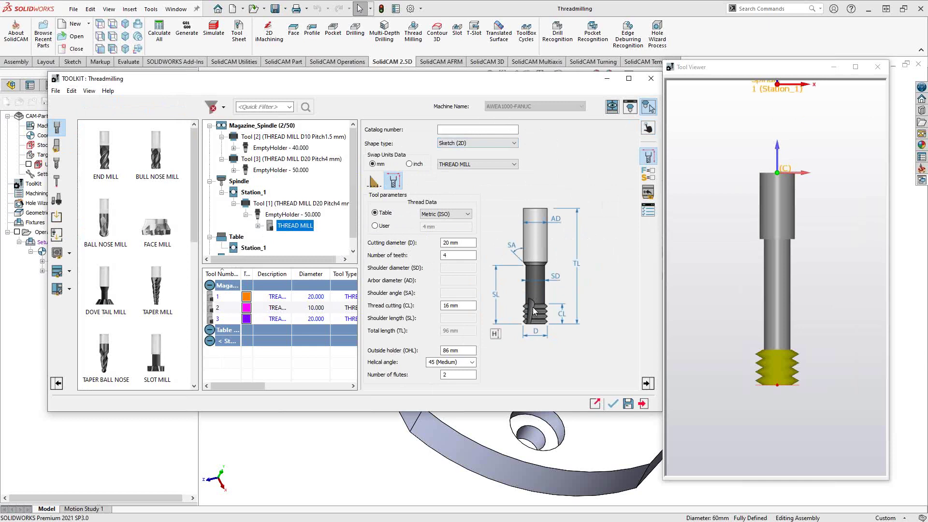
pyautogui.click(514, 143)
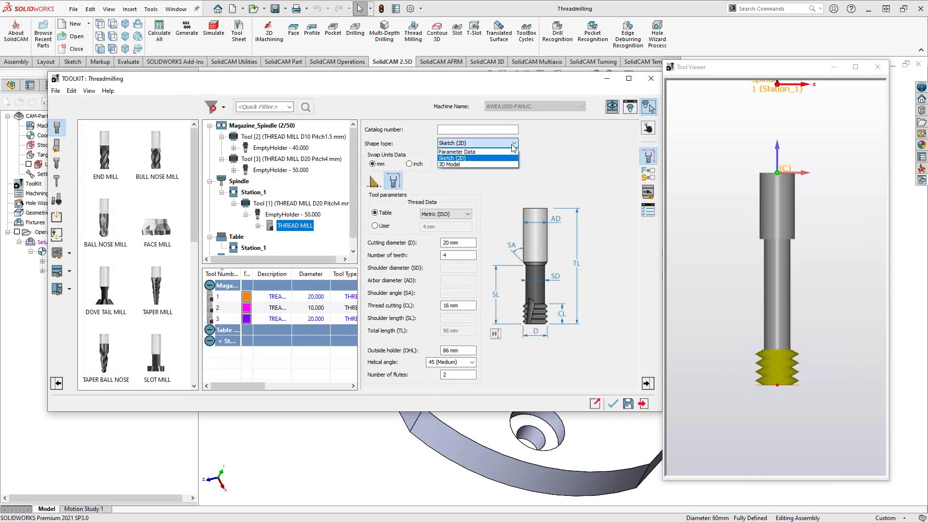
pyautogui.click(553, 159)
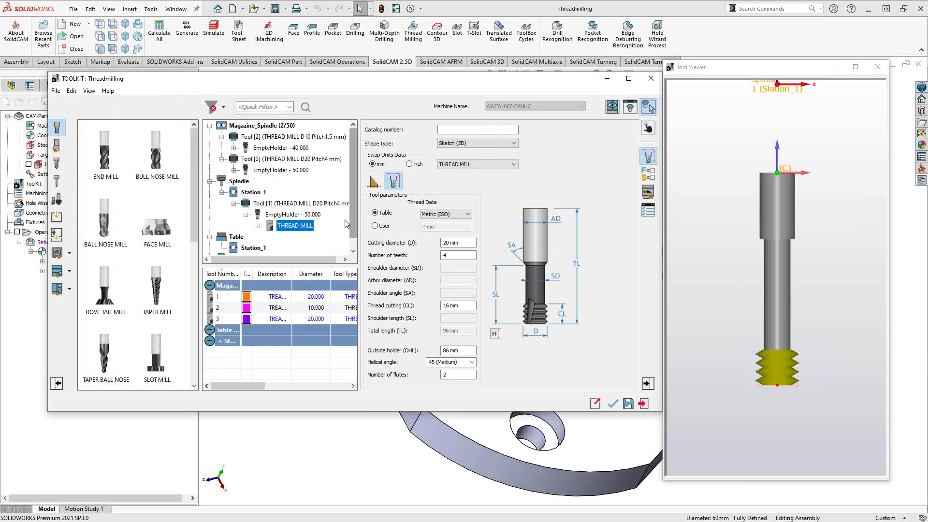
# Inspect the holders and shapes of the other two thread mills in the spindle magazine, and exit the toolkit.
pyautogui.click(267, 174)
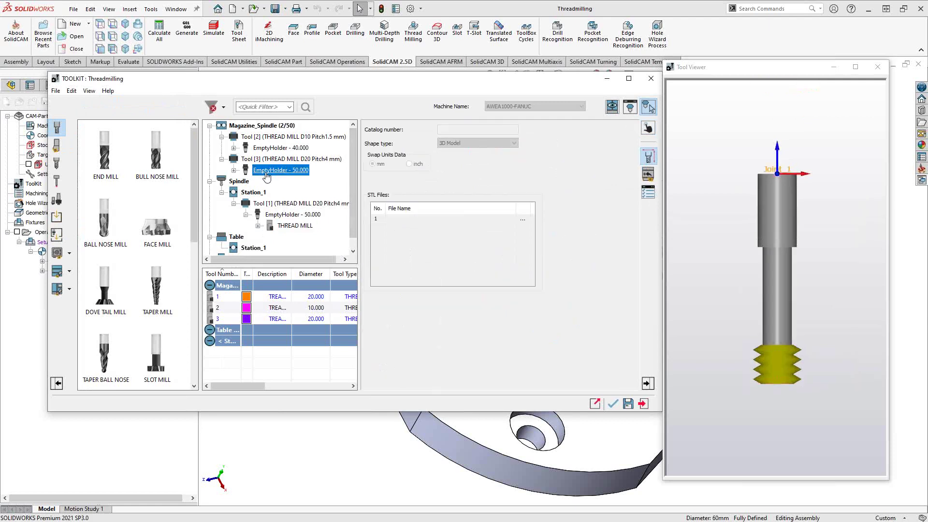
pyautogui.click(277, 148)
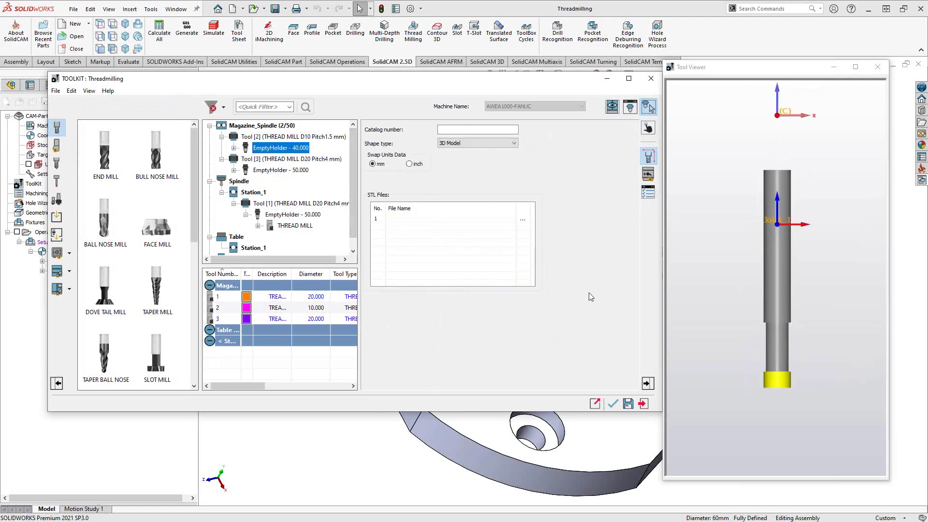
pyautogui.click(752, 381)
pyautogui.moveTo(782, 381); pyautogui.dragTo(778, 385)
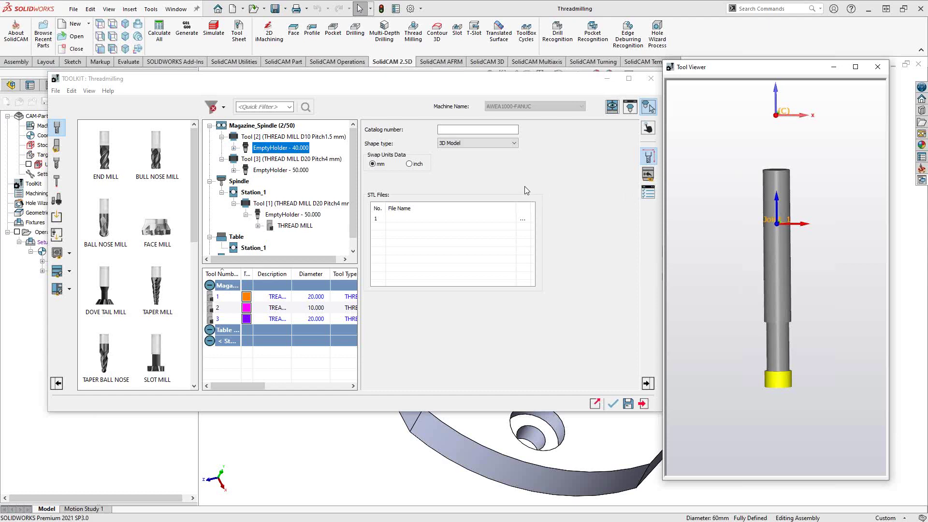
pyautogui.click(643, 404)
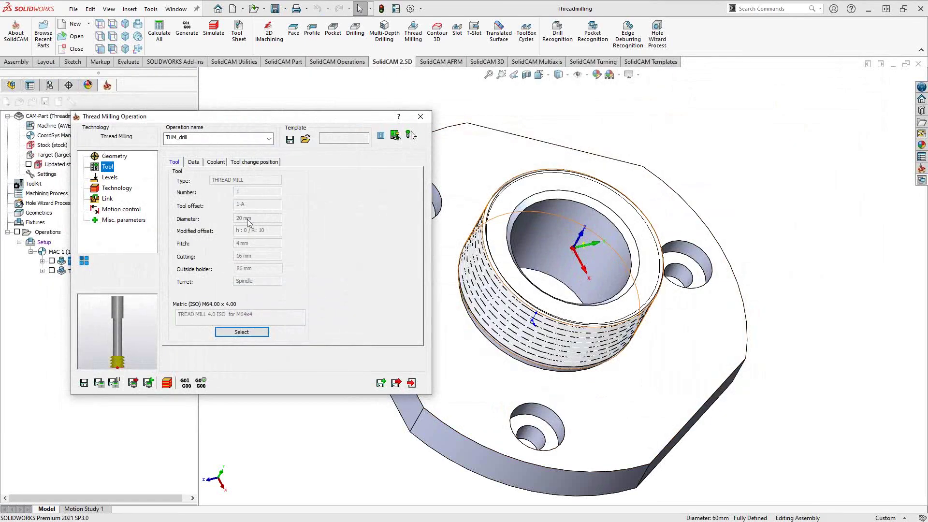
# Review the operation's levels, checking the milling level options, upper level and thread depth delta against the bore on the model.
pyautogui.click(111, 178)
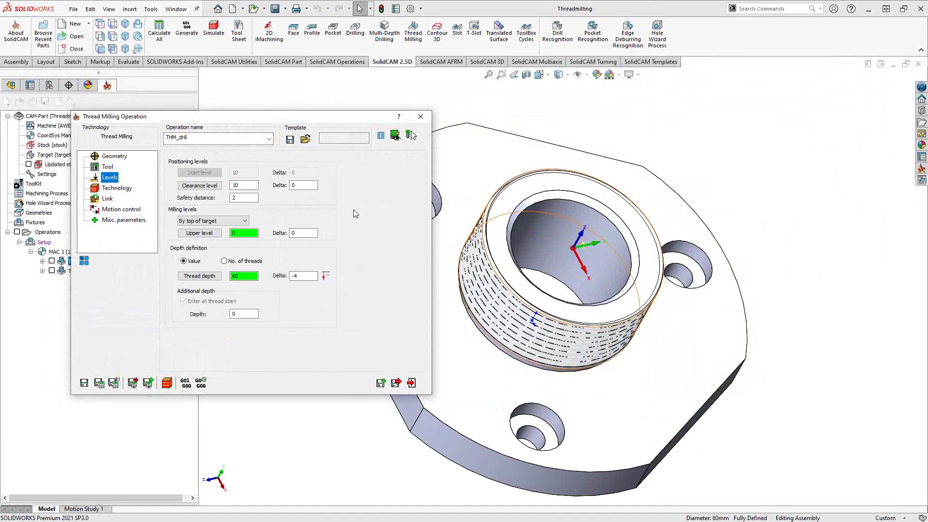
pyautogui.click(238, 222)
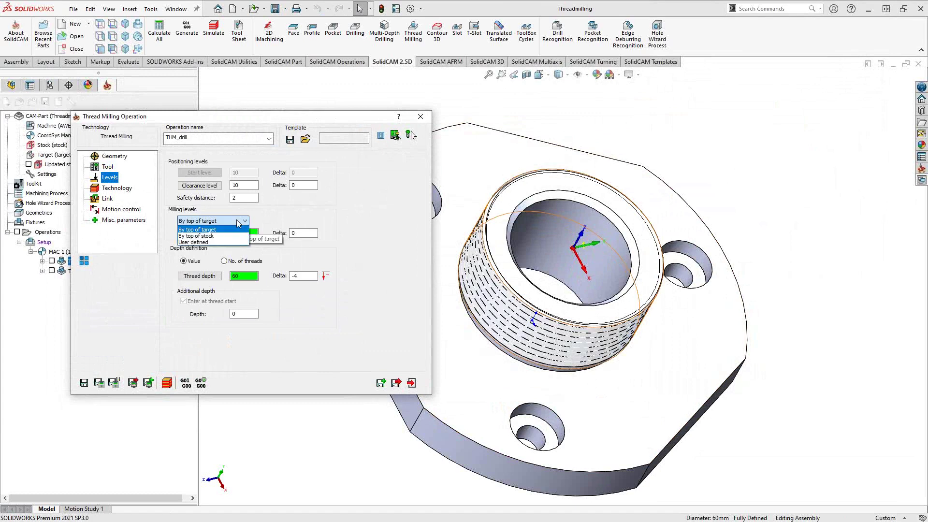
pyautogui.click(351, 223)
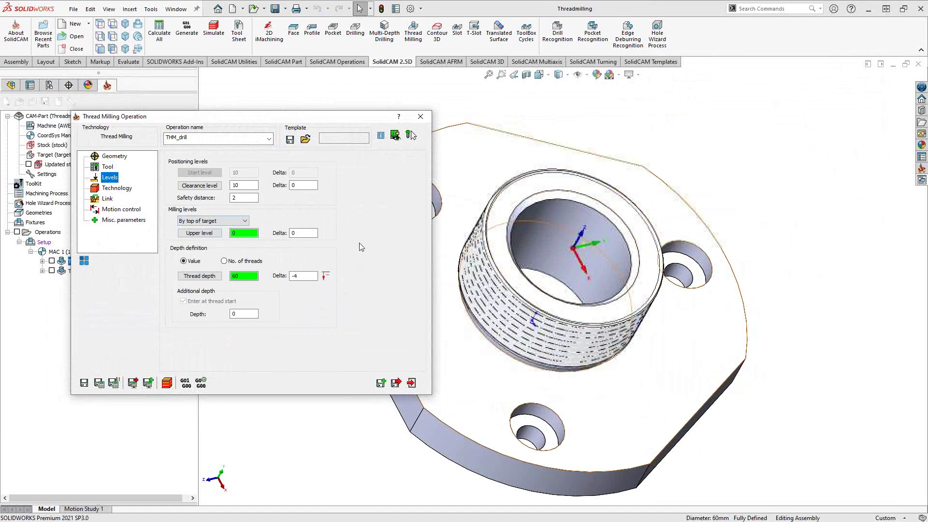
pyautogui.click(220, 236)
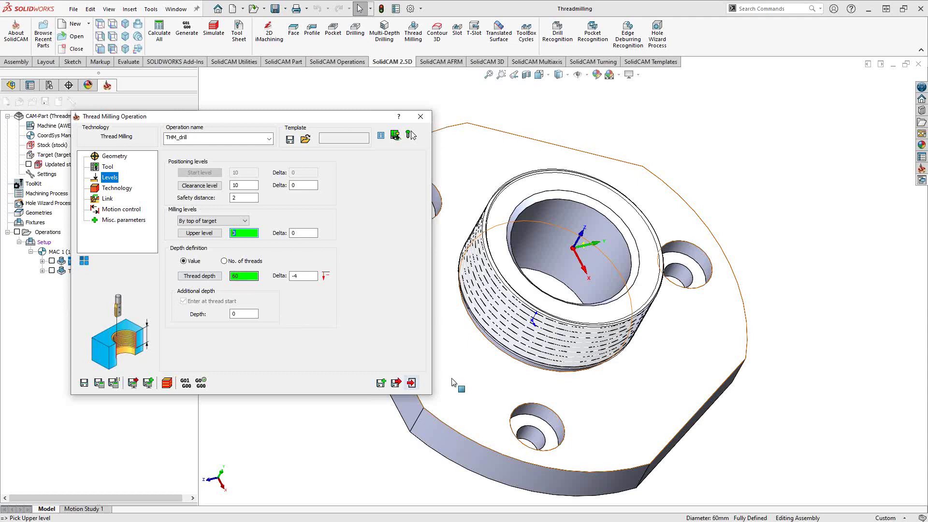
pyautogui.moveTo(531, 406); pyautogui.dragTo(539, 274, button='middle')
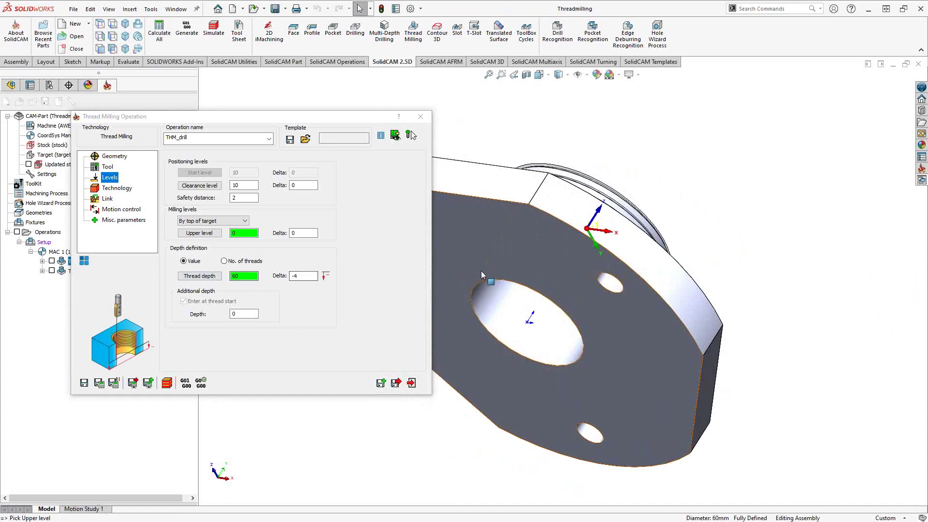
pyautogui.moveTo(496, 267); pyautogui.dragTo(483, 306, button='middle')
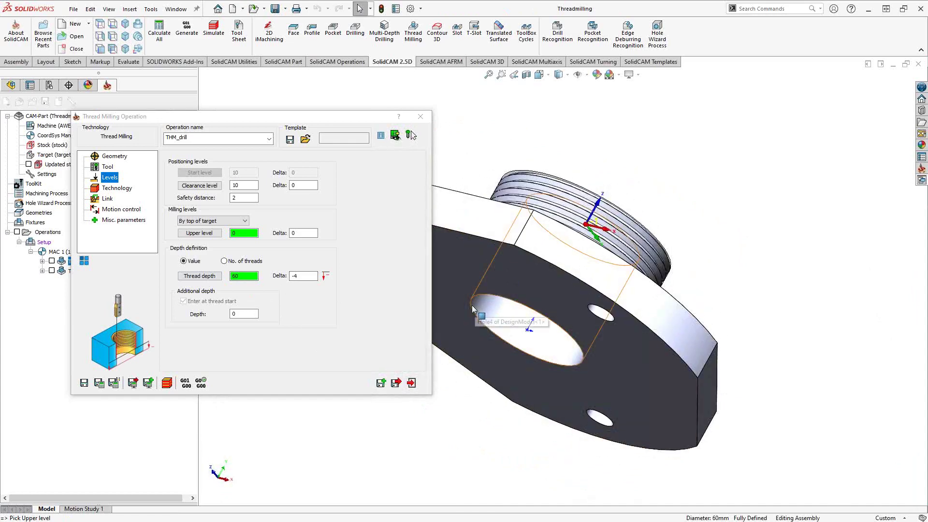
pyautogui.click(296, 276)
pyautogui.moveTo(485, 280)
pyautogui.mouseDown(button='middle')
pyautogui.moveTo(533, 334)
pyautogui.moveTo(484, 274)
pyautogui.mouseUp(button='middle')
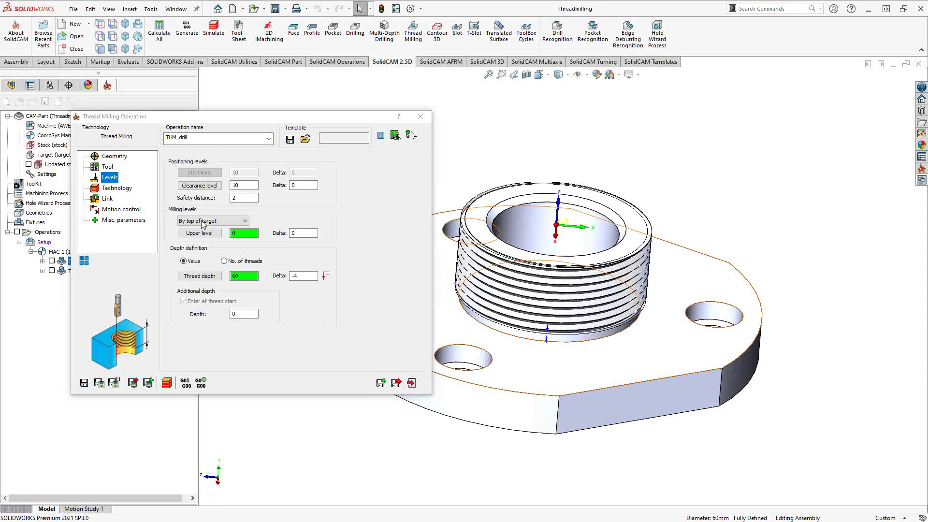
# View the linear patterns for advanced sorting in the technology settings and cancel without choosing one.
pyautogui.click(102, 190)
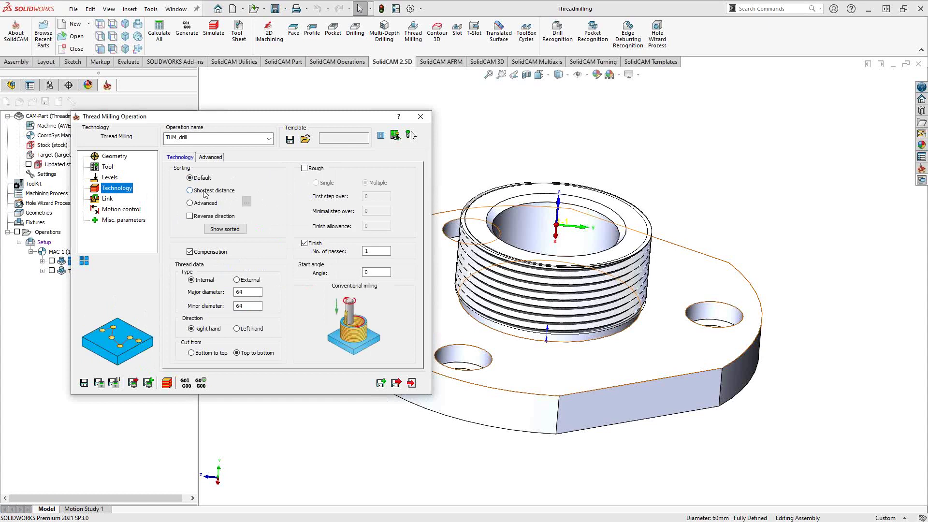
pyautogui.click(199, 205)
pyautogui.click(248, 204)
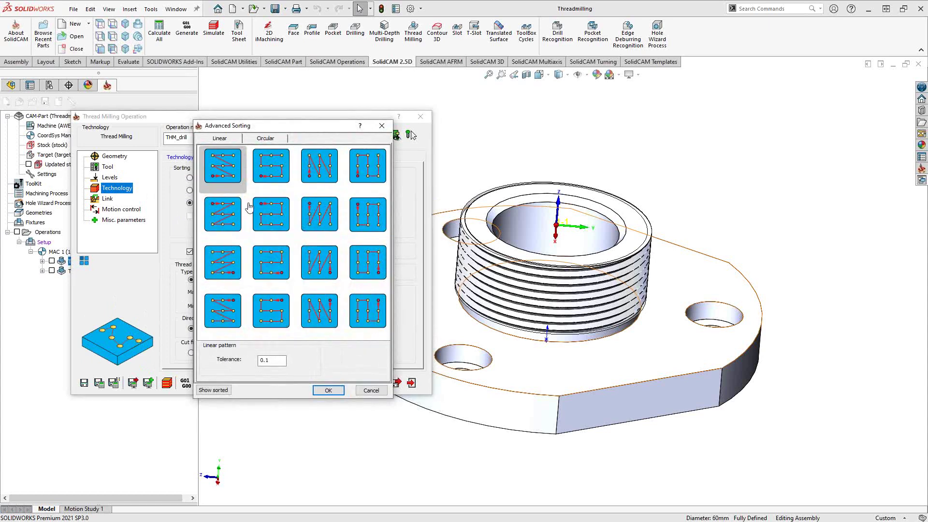
pyautogui.click(368, 391)
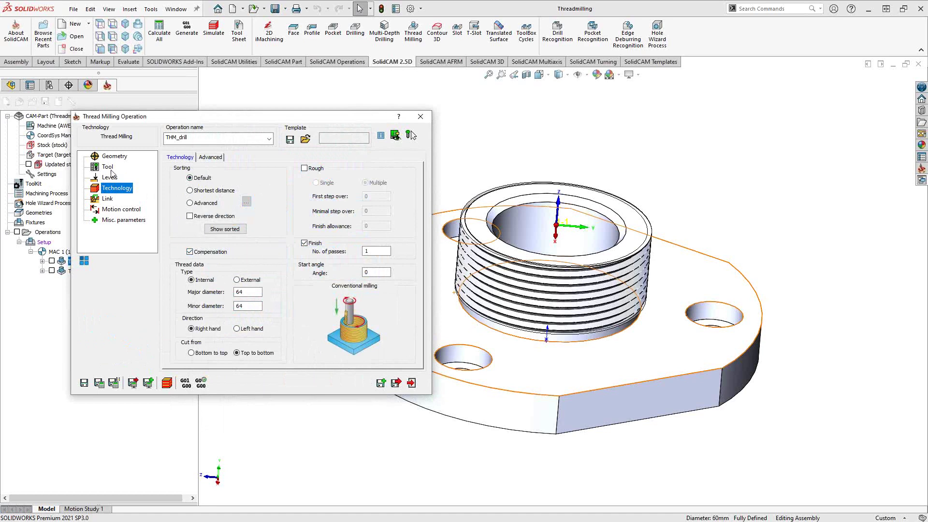
# Switch the thread type to External to compare the milling preview, and set it back to Internal.
pyautogui.moveTo(236, 297)
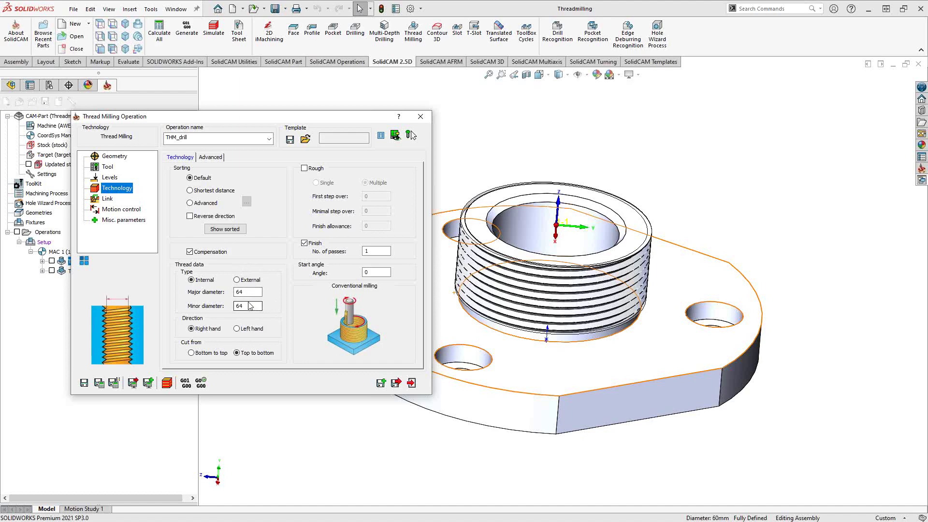
pyautogui.moveTo(494, 277); pyautogui.dragTo(521, 239, button='middle')
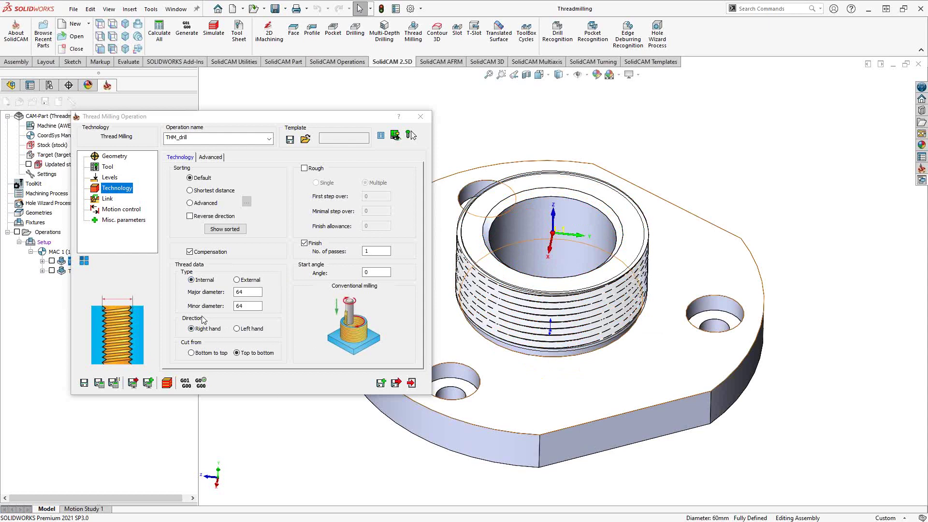
pyautogui.click(237, 281)
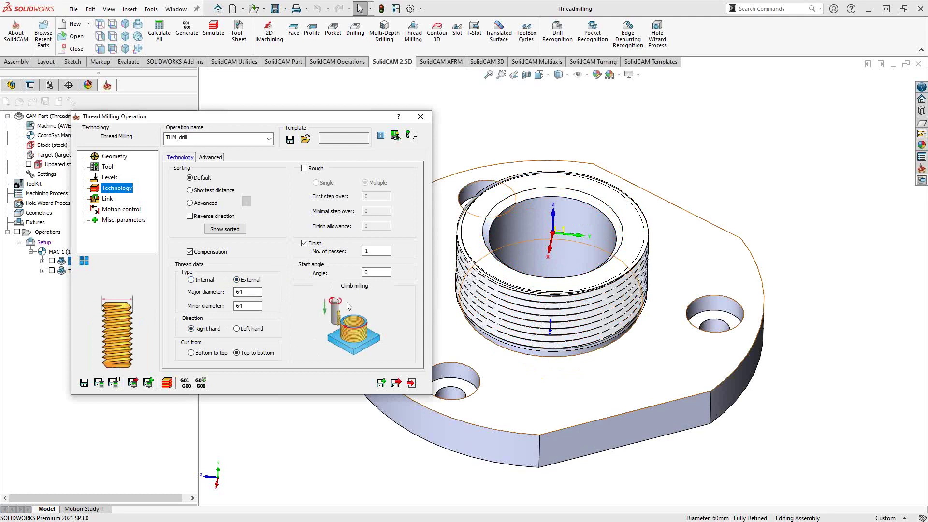
pyautogui.click(191, 280)
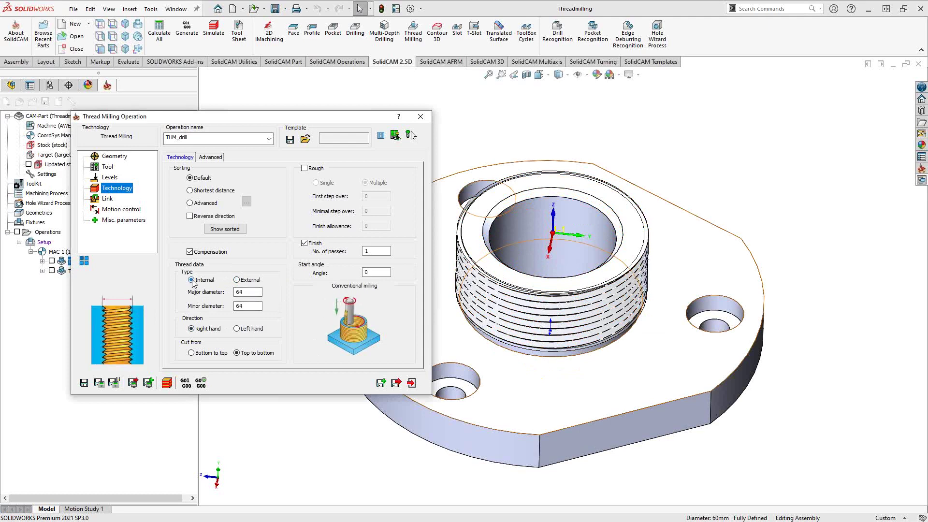
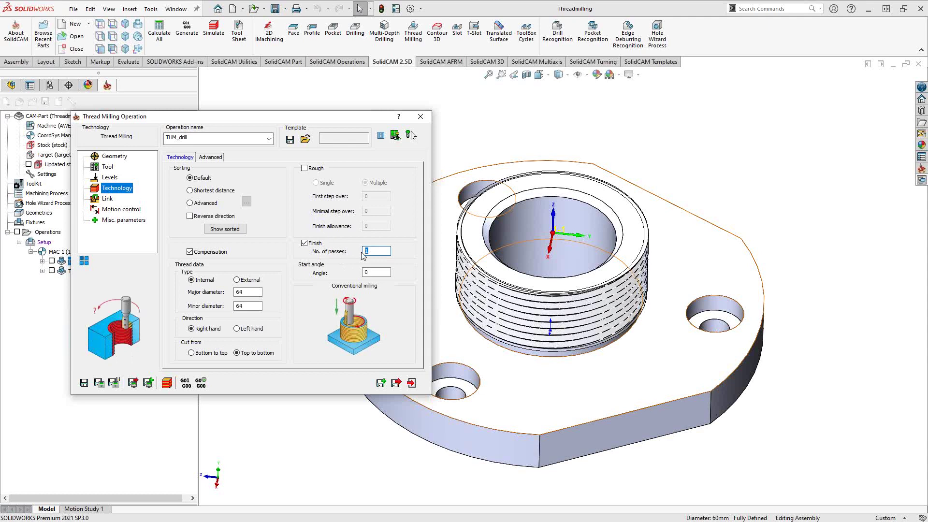
# Enable roughing to compare its Single and Multiple options and their step-over and finish allowance fields, and switch roughing off again.
pyautogui.click(304, 169)
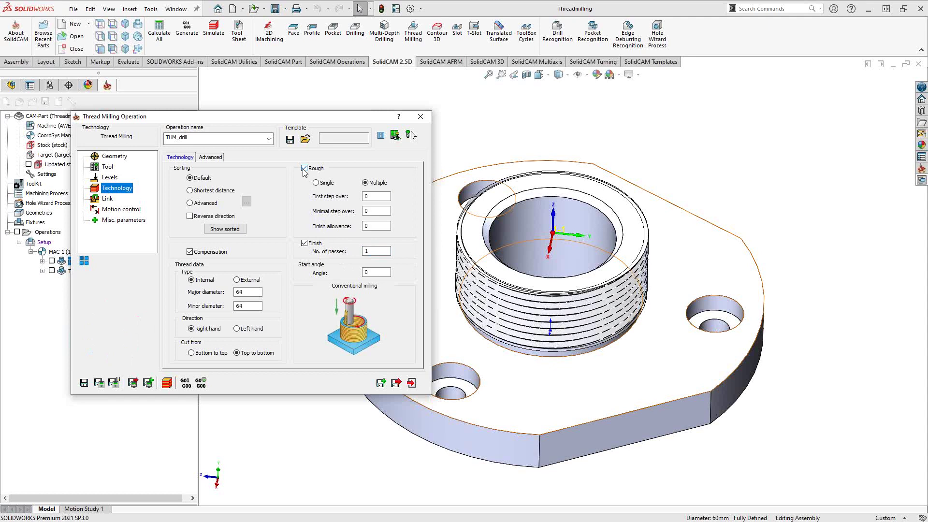
pyautogui.click(316, 183)
pyautogui.press('Tab')
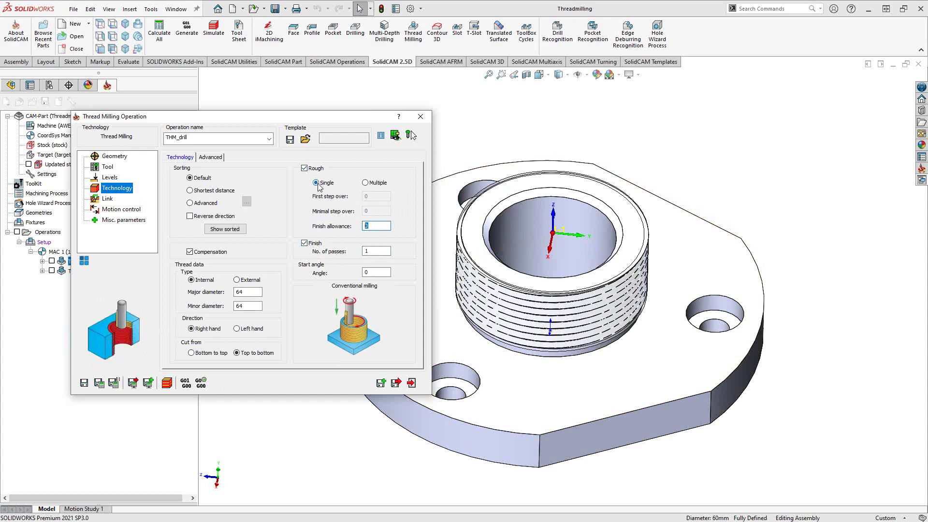
pyautogui.click(366, 182)
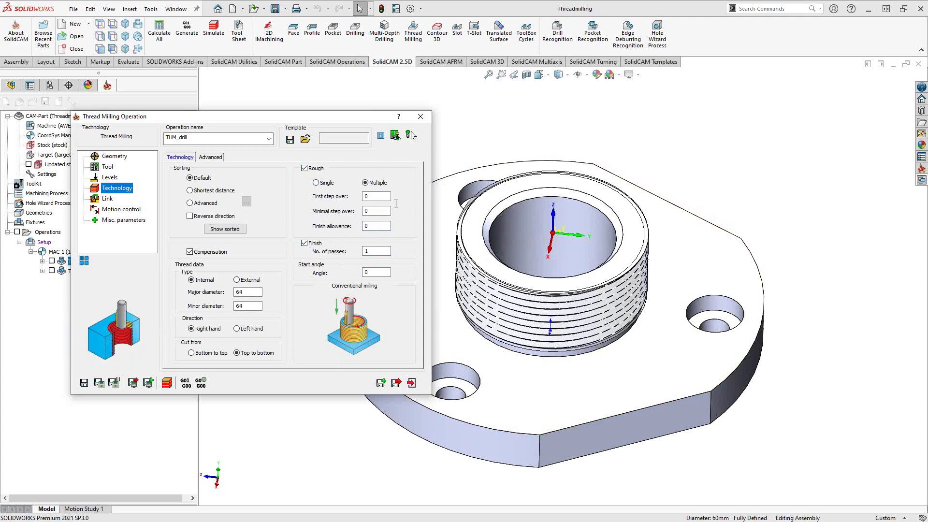
pyautogui.moveTo(333, 204)
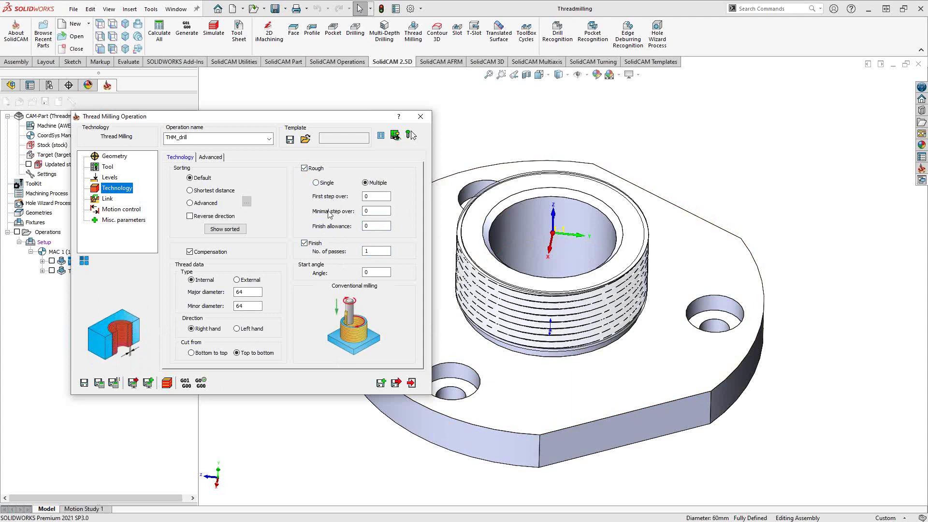
pyautogui.click(370, 196)
pyautogui.press('Tab')
pyautogui.click(304, 168)
pyautogui.click(305, 169)
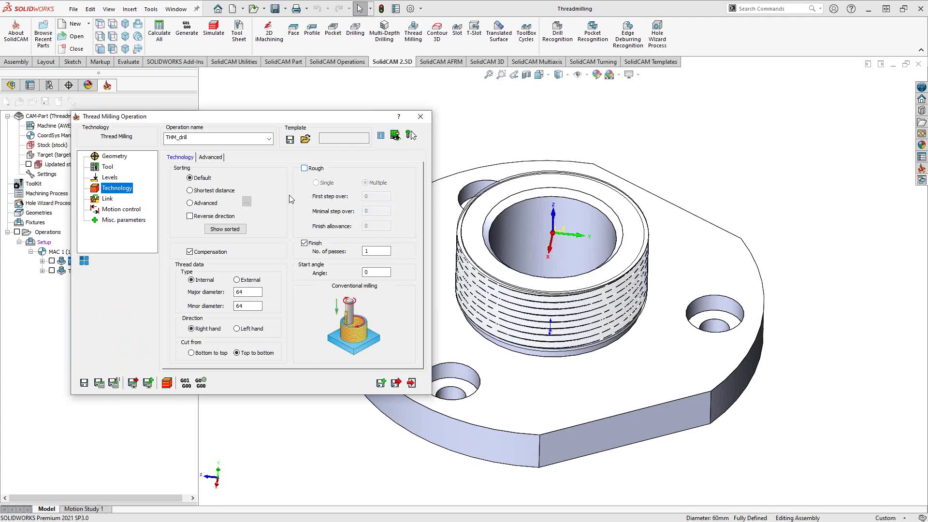
# Display the THM_drill toolpath in the bore and view it normal to the boss's top face.
pyautogui.click(368, 272)
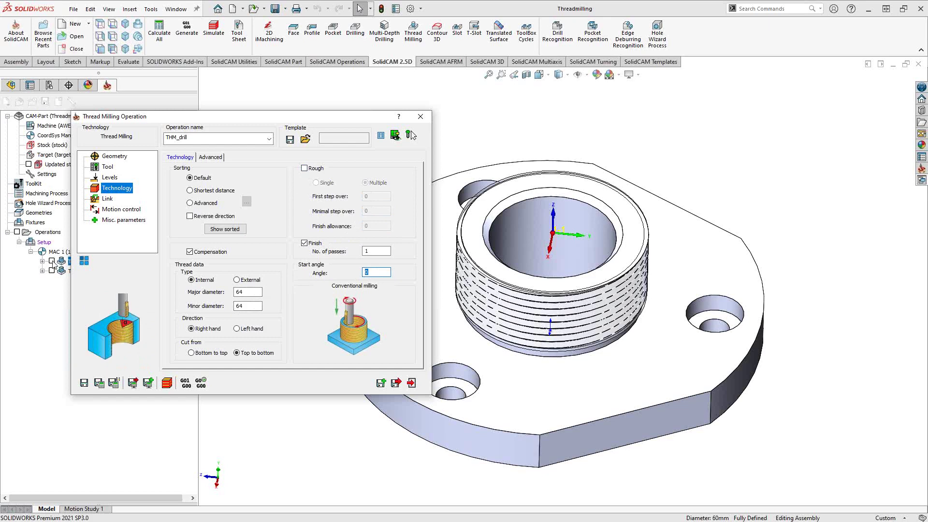
pyautogui.click(520, 301)
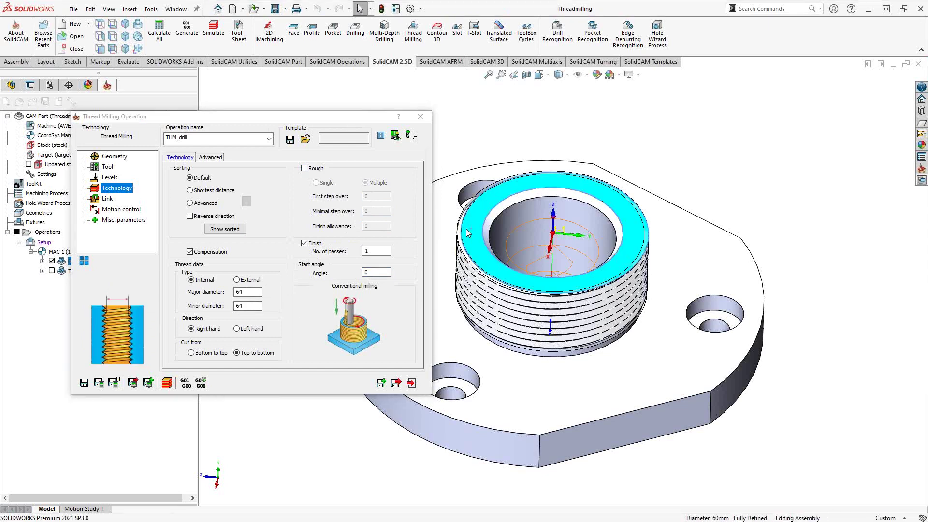
pyautogui.rightClick(524, 304)
pyautogui.click(538, 198)
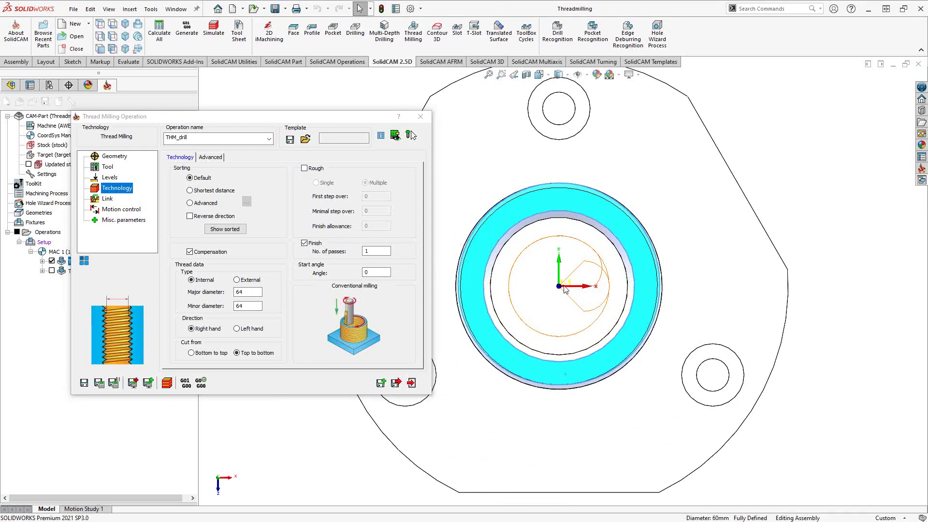
# Set the thread milling start angle to 90 and recalculate the operation's toolpath.
pyautogui.click(377, 273)
pyautogui.write('90')
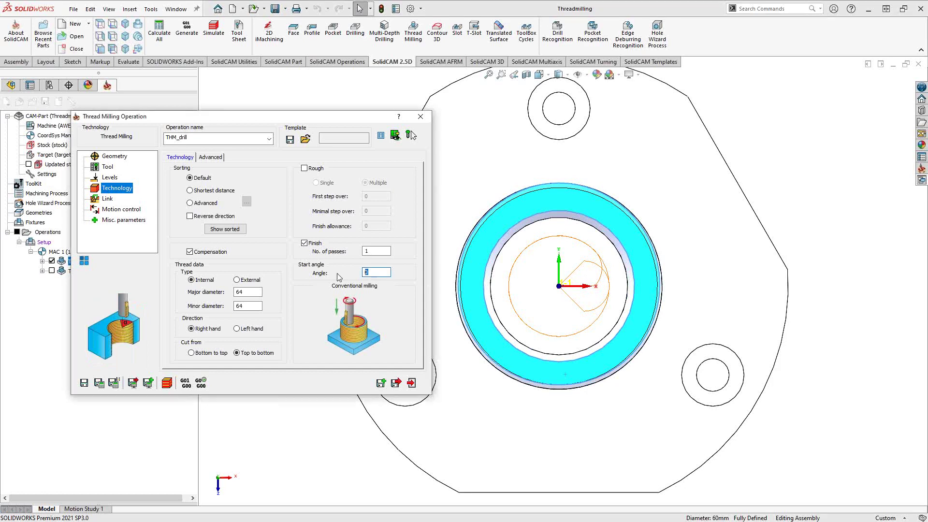
pyautogui.click(99, 382)
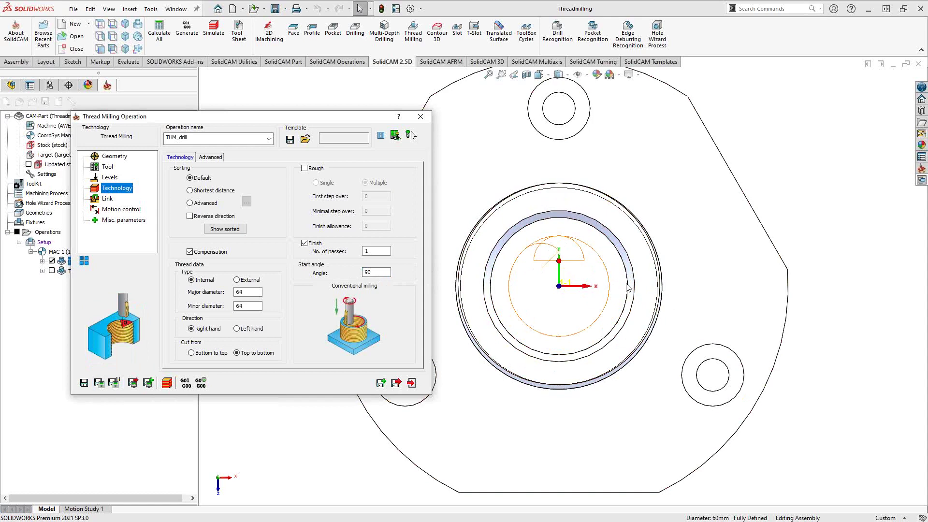
# Set the start angle to 180 and save and recalculate the operation.
pyautogui.doubleClick(377, 273)
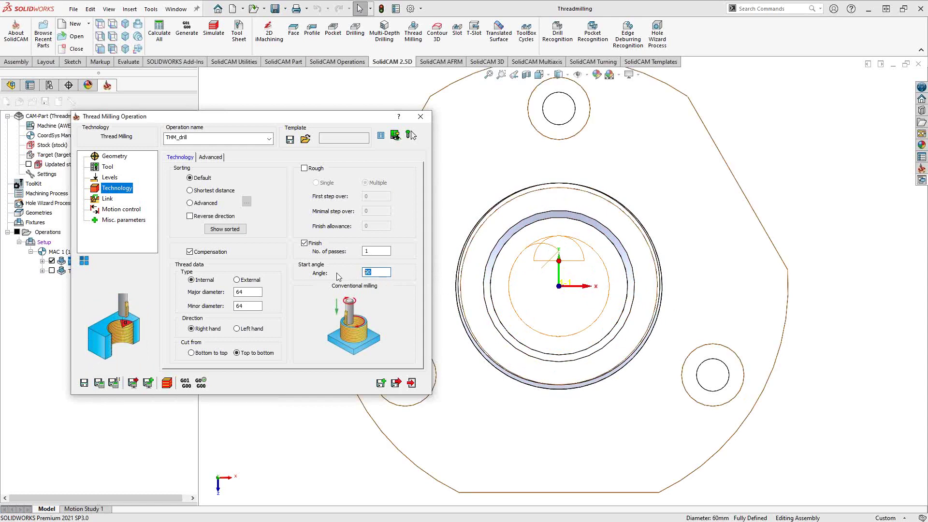
pyautogui.write('180')
pyautogui.click(100, 383)
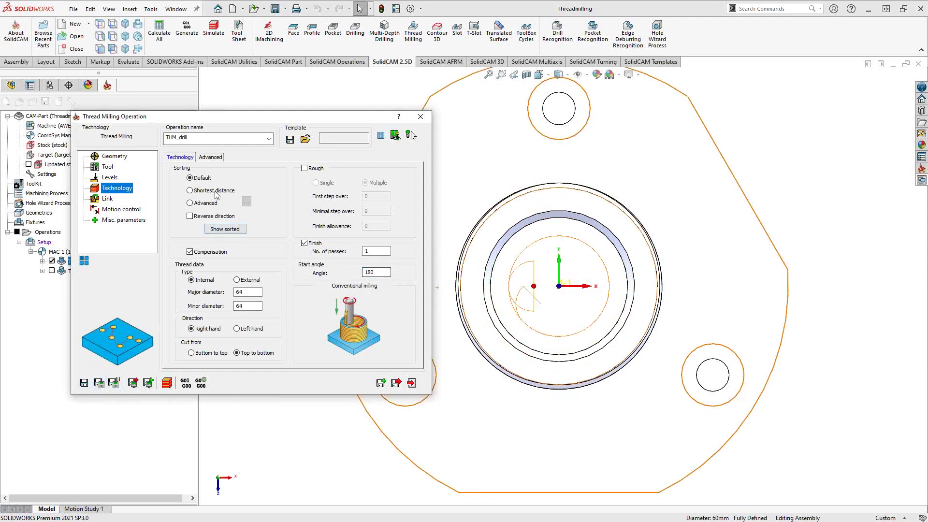
# Review the link settings for approach, lead-in and lead-out against the toolpath in the bore, and close the operation.
pyautogui.click(107, 199)
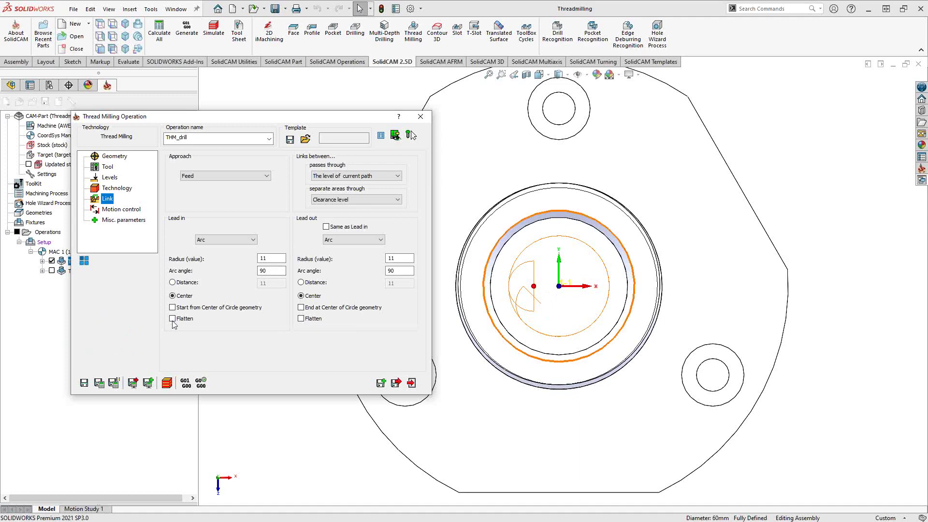
pyautogui.moveTo(532, 277); pyautogui.dragTo(500, 289, button='middle')
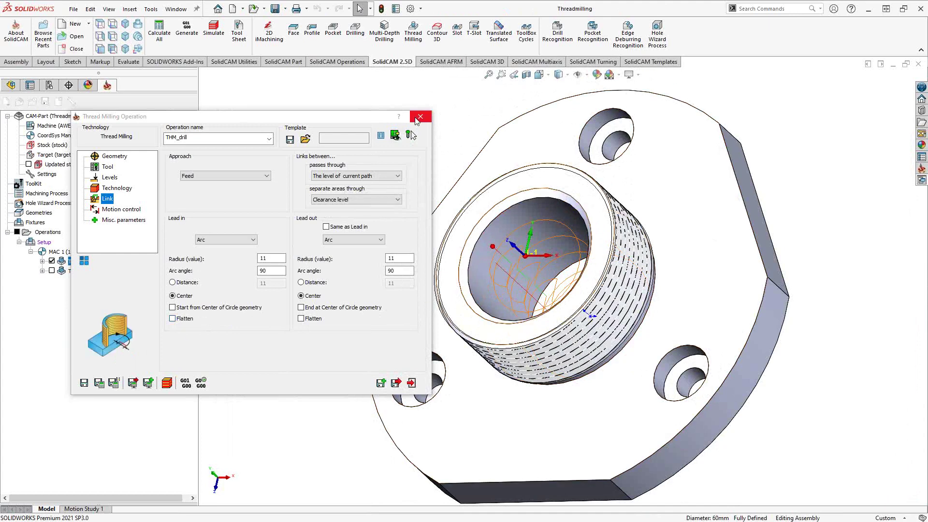
pyautogui.click(418, 117)
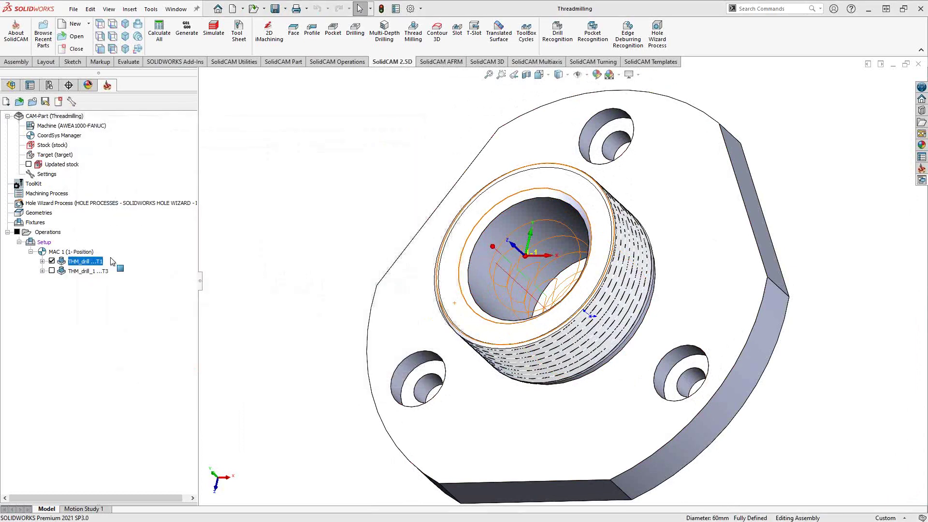
# Open the THM_drill_1 operation and review its tool, geometry, levels and external thread technology settings.
pyautogui.click(72, 271)
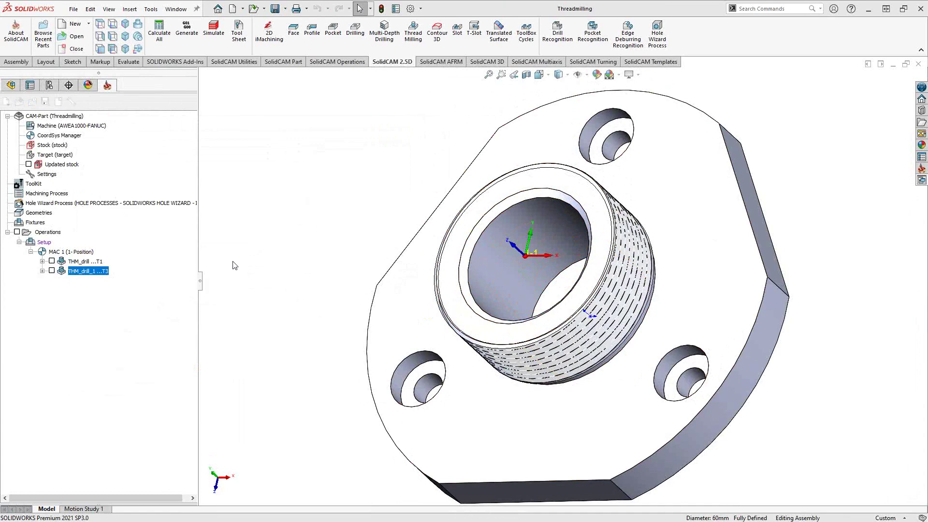
pyautogui.doubleClick(87, 272)
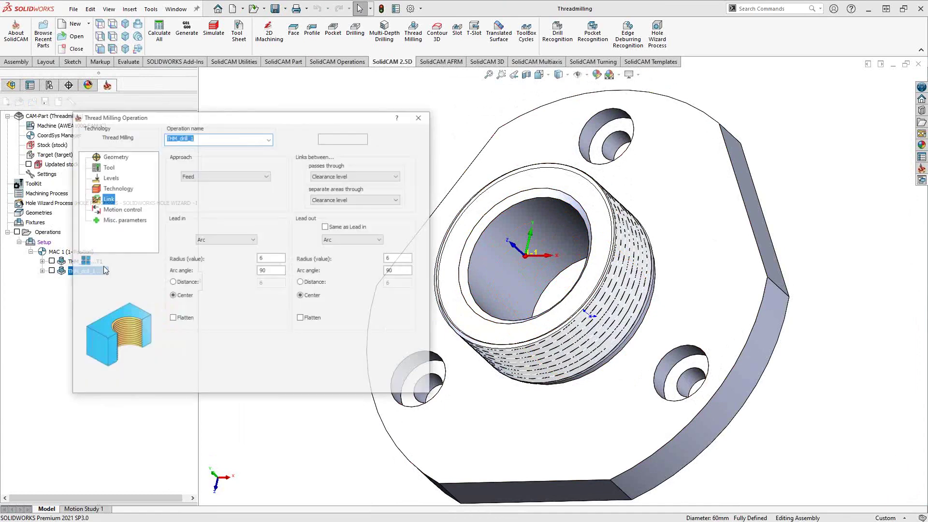
pyautogui.click(105, 167)
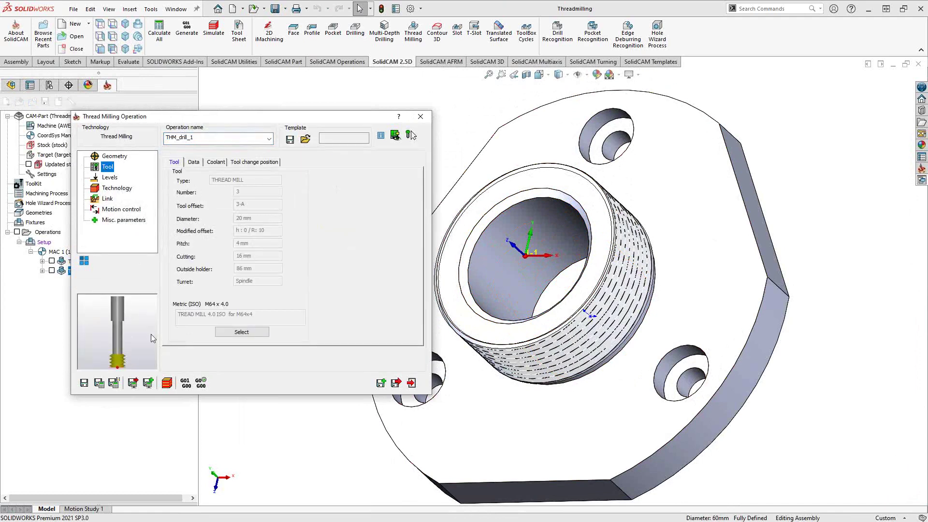
pyautogui.click(114, 156)
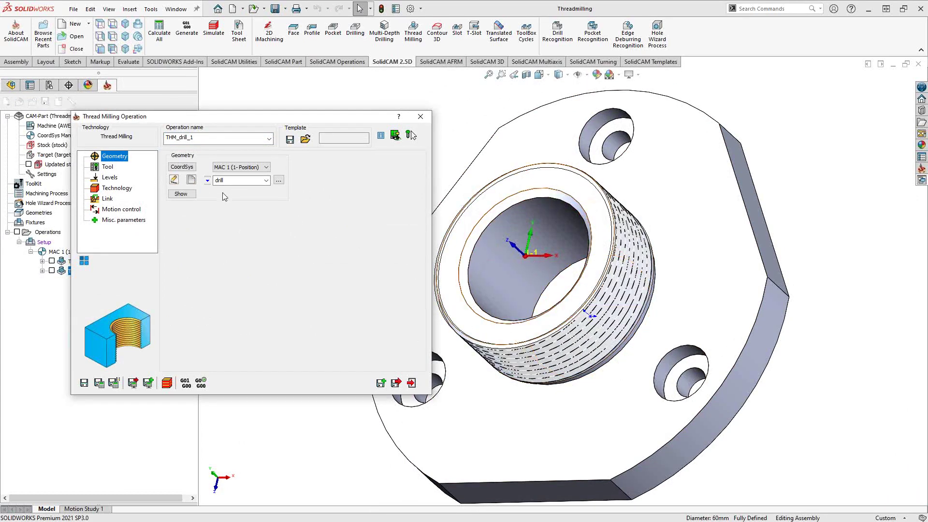
pyautogui.click(109, 177)
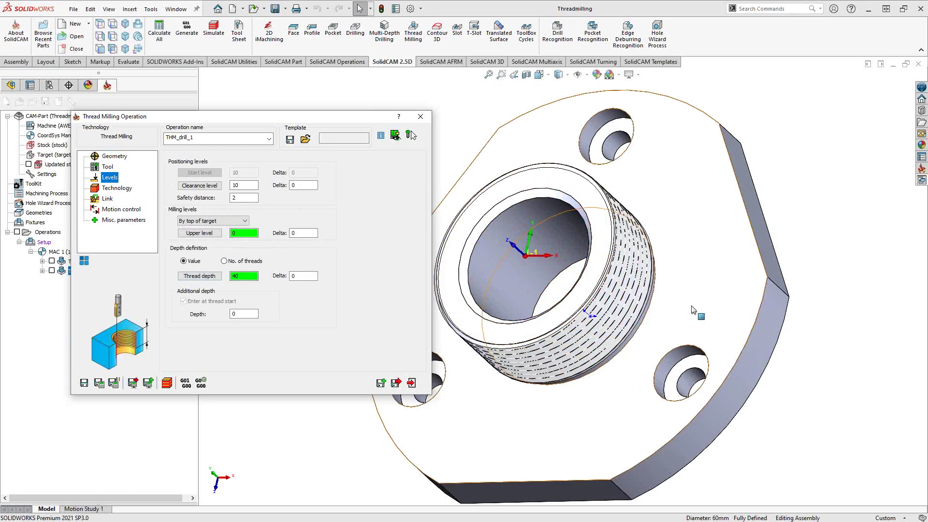
pyautogui.click(117, 188)
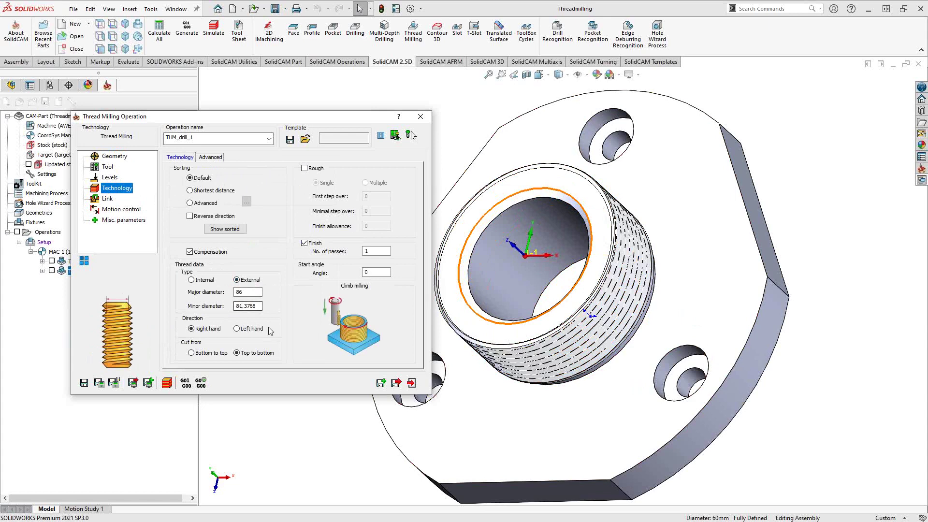
# Display the external thread's toolpath around the boss and examine the thread mill's data and cutting teeth close up.
pyautogui.click(52, 271)
pyautogui.moveTo(552, 313); pyautogui.dragTo(609, 254, button='middle')
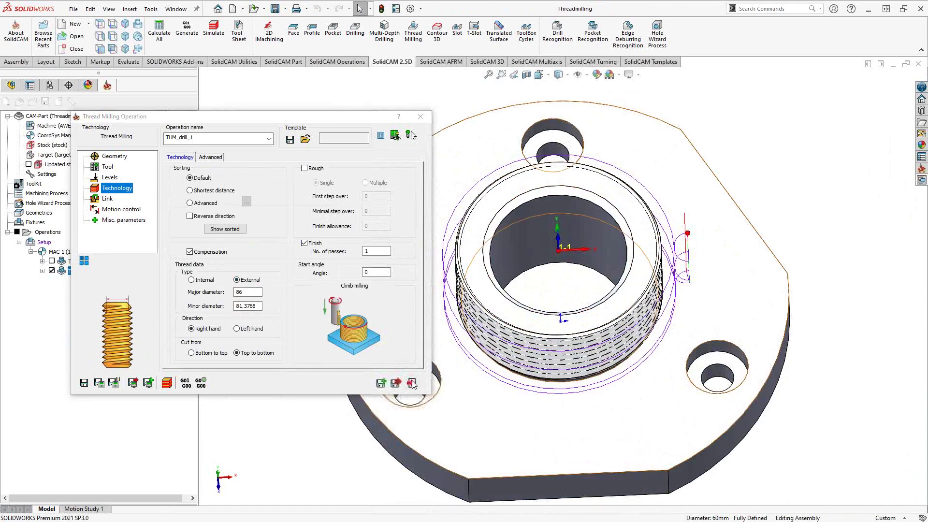
pyautogui.click(107, 167)
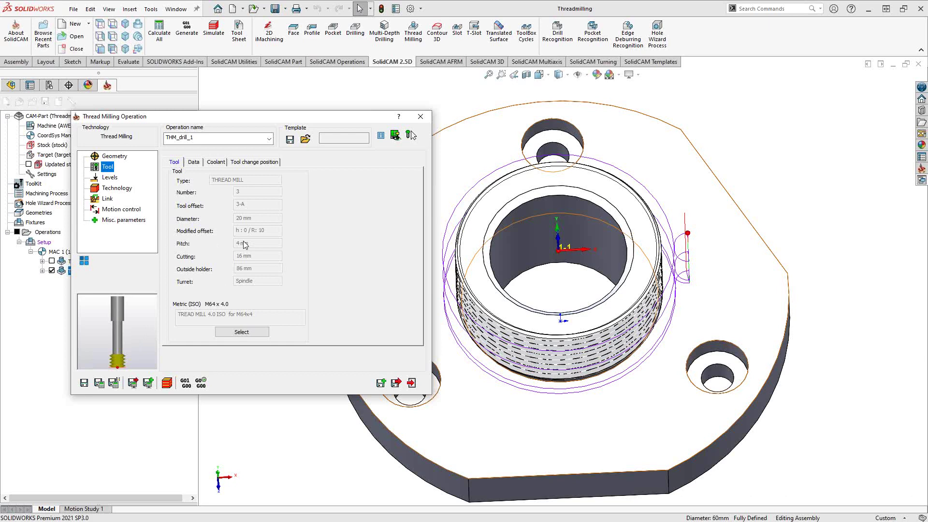
pyautogui.scroll(3, 117, 362)
pyautogui.scroll(1, 117, 361)
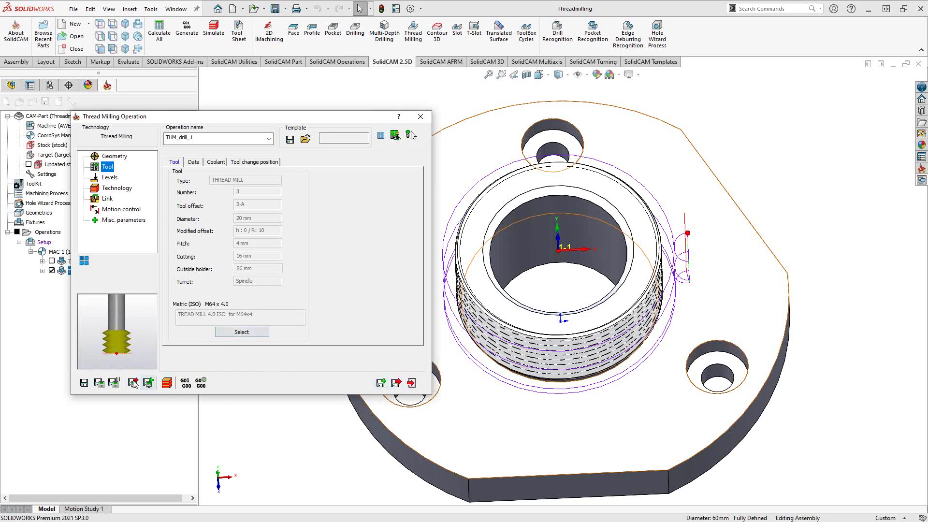
# Simulate the THM_drill_1 operation in SolidVerify and inspect the machined external thread on the boss from several angles.
pyautogui.click(166, 382)
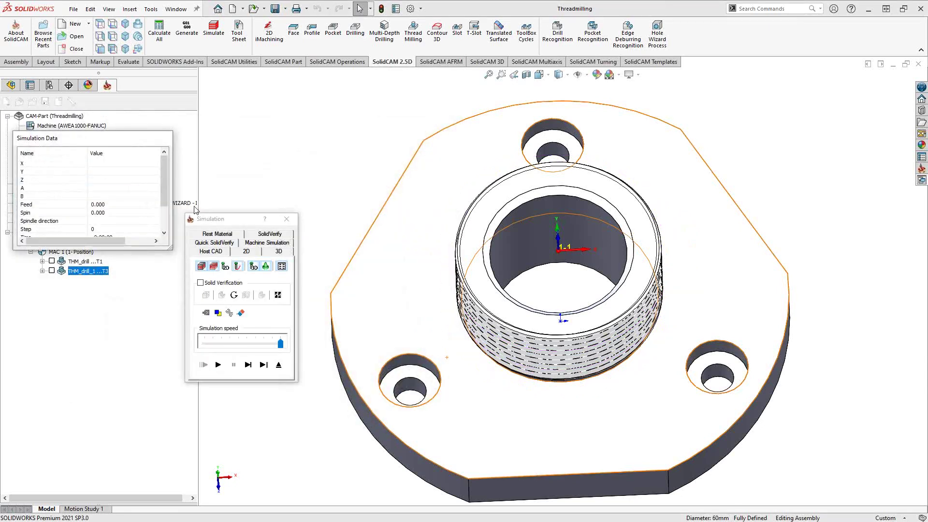
pyautogui.click(254, 236)
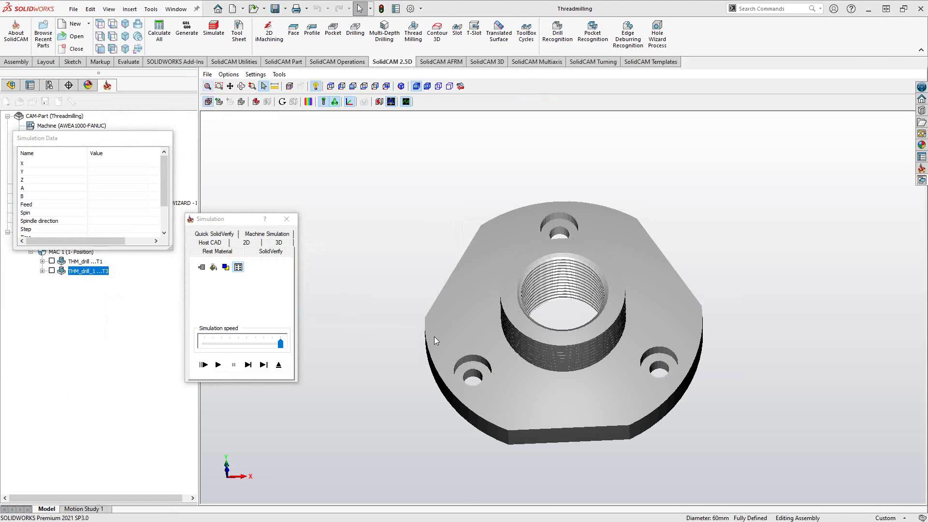
pyautogui.moveTo(434, 337); pyautogui.dragTo(427, 297)
pyautogui.click(218, 364)
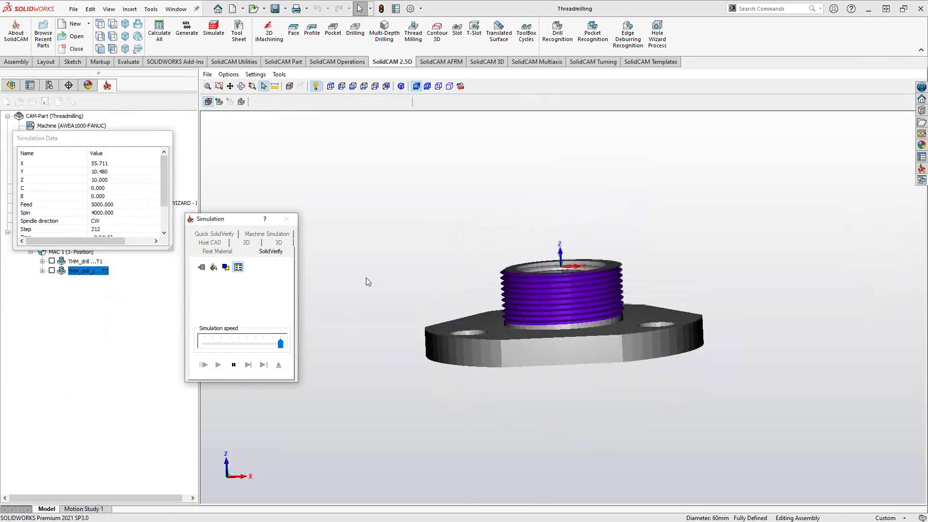
pyautogui.moveTo(535, 288); pyautogui.dragTo(549, 302, button='middle')
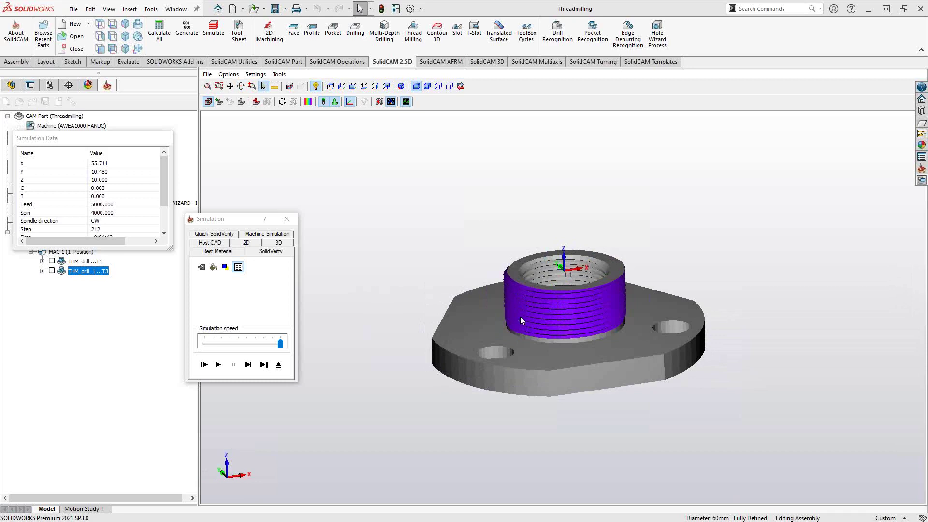
pyautogui.moveTo(554, 323); pyautogui.dragTo(575, 304, button='middle')
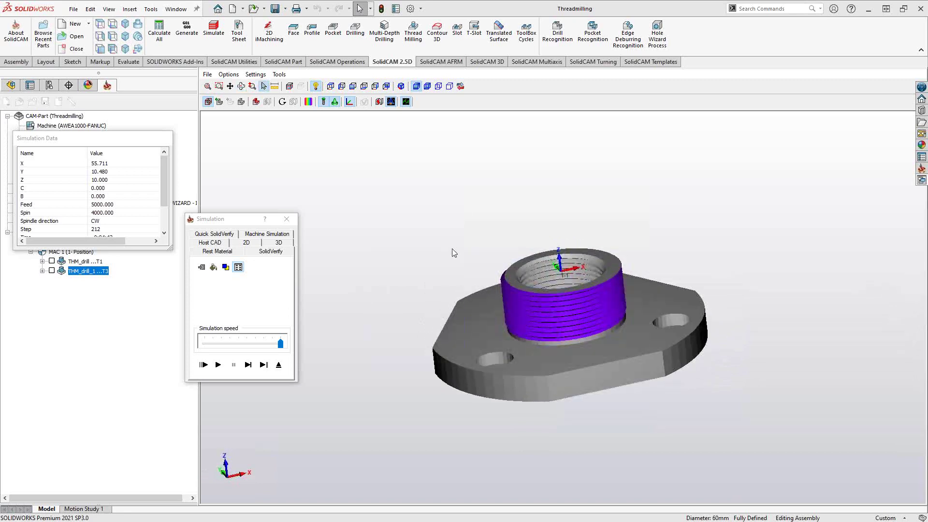